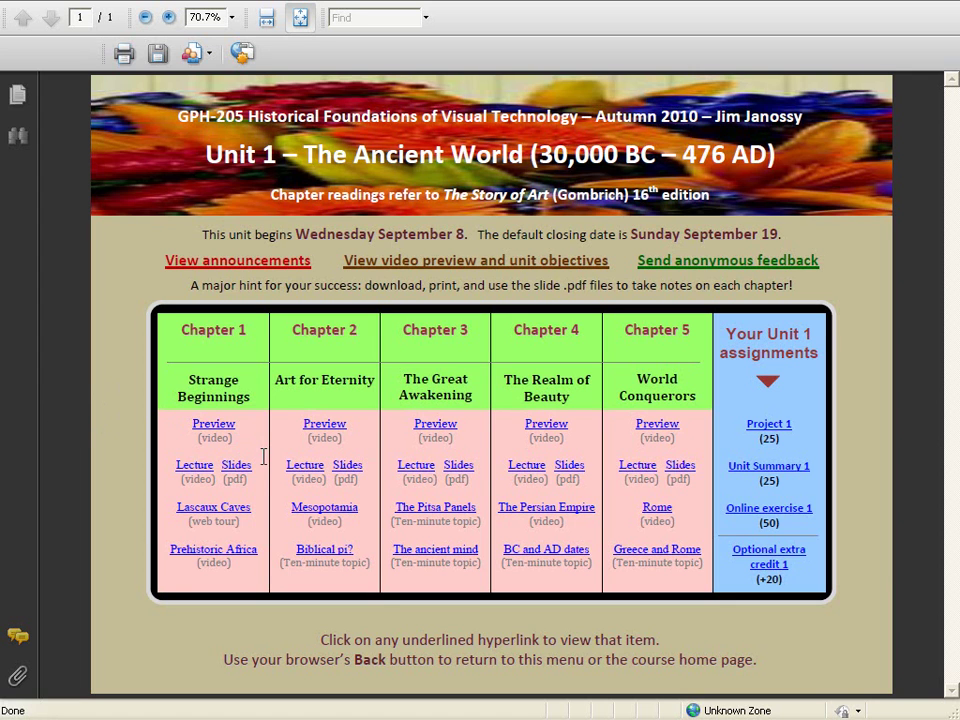
Open the Chapter 1 Preview video page from the unit menu PDF.
click(213, 425)
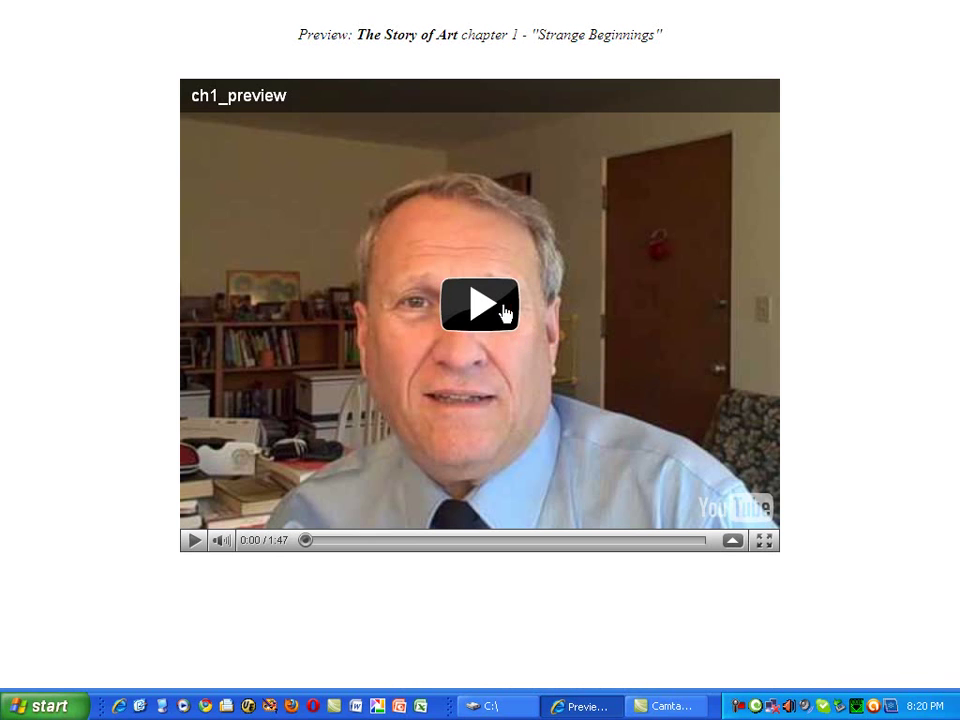
Play the Chapter 1 preview video, pause it at 0:05, and go back to the unit menu PDF.
click(500, 312)
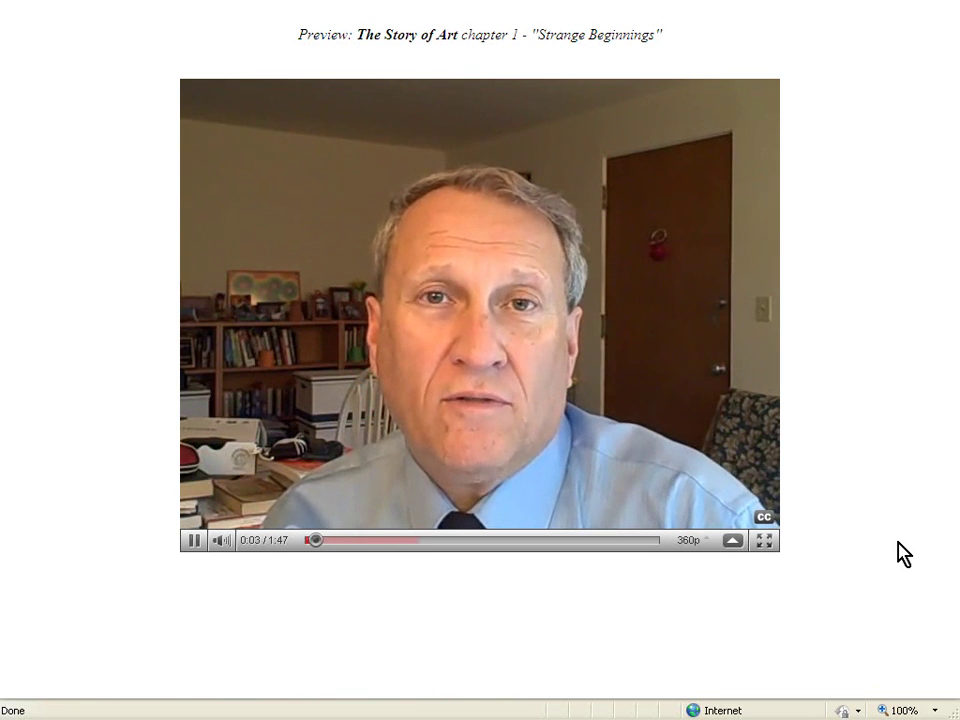
click(194, 540)
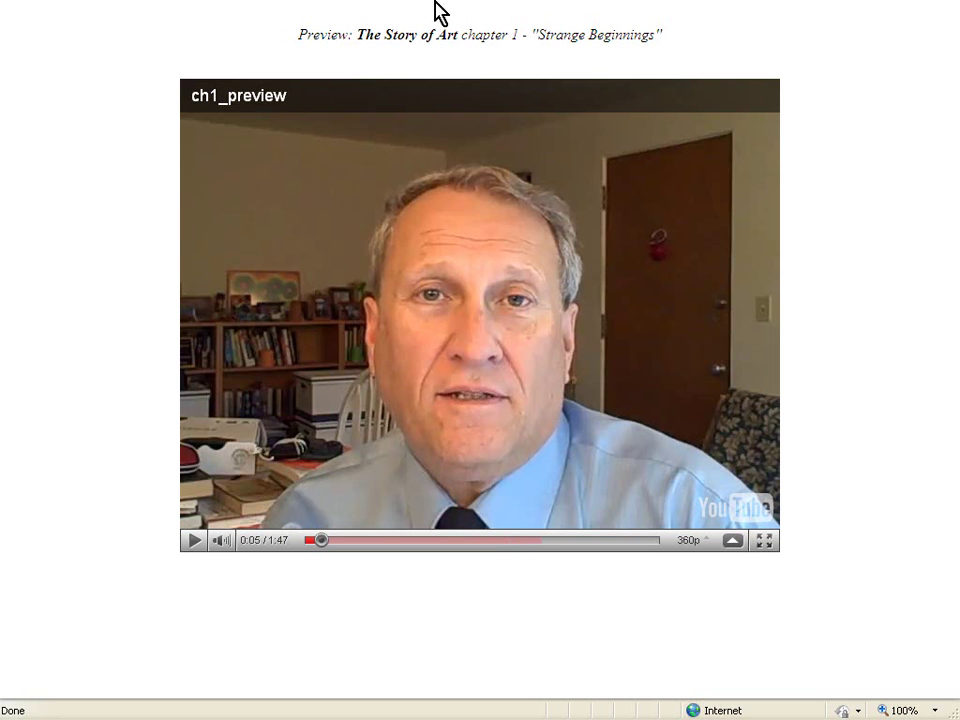
mouse_move(484, 8)
click(16, 17)
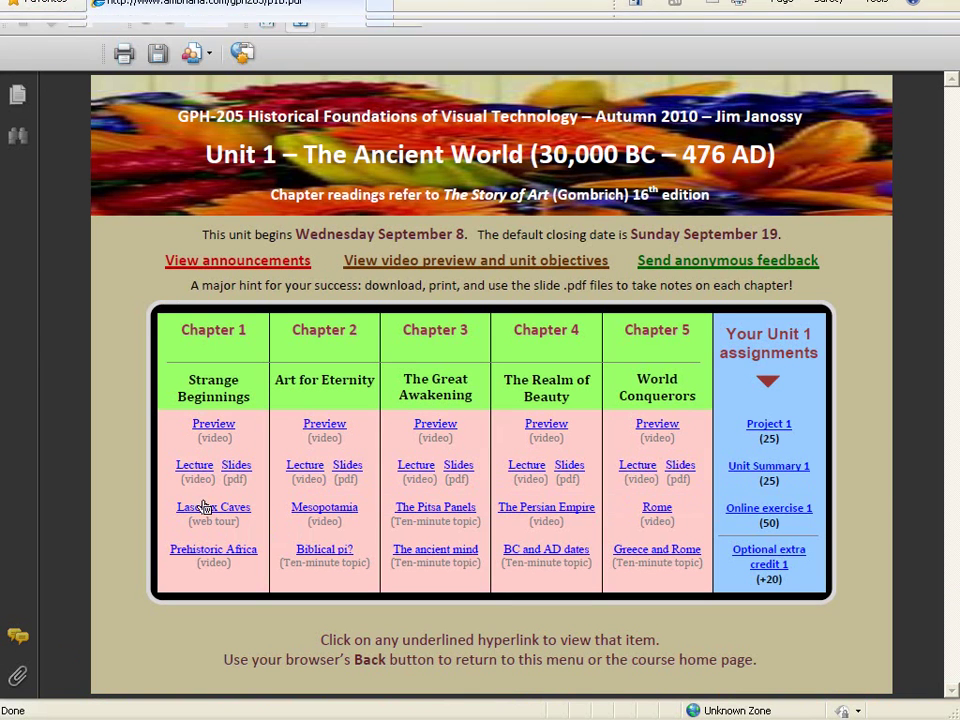
Open the Chapter 1 Lecture video, play it to 0:23, pause, and return to the PDF.
click(195, 466)
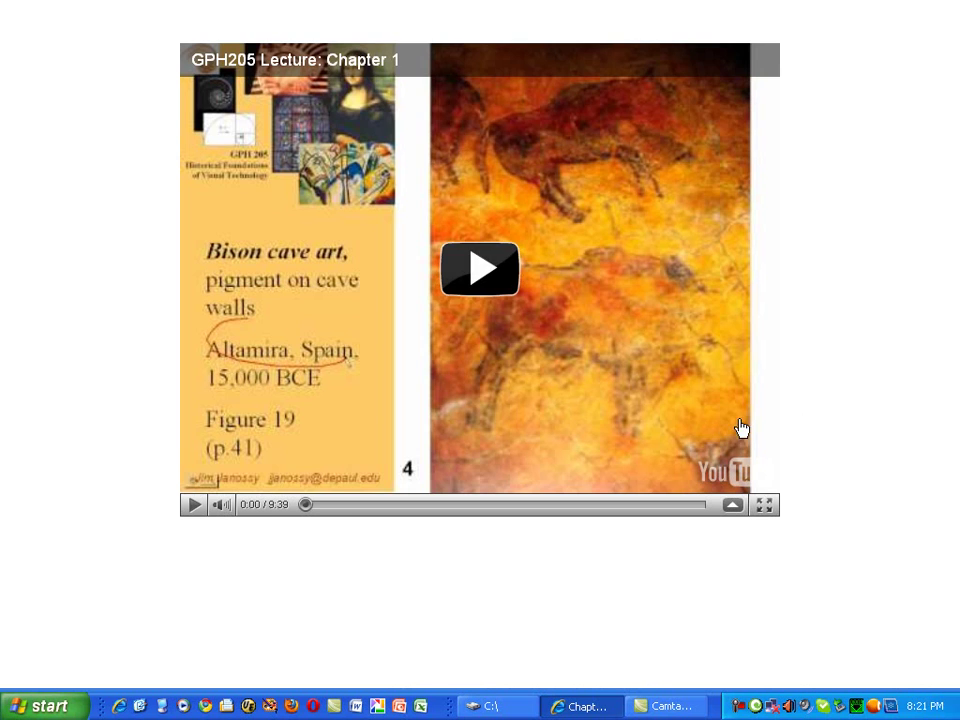
click(470, 288)
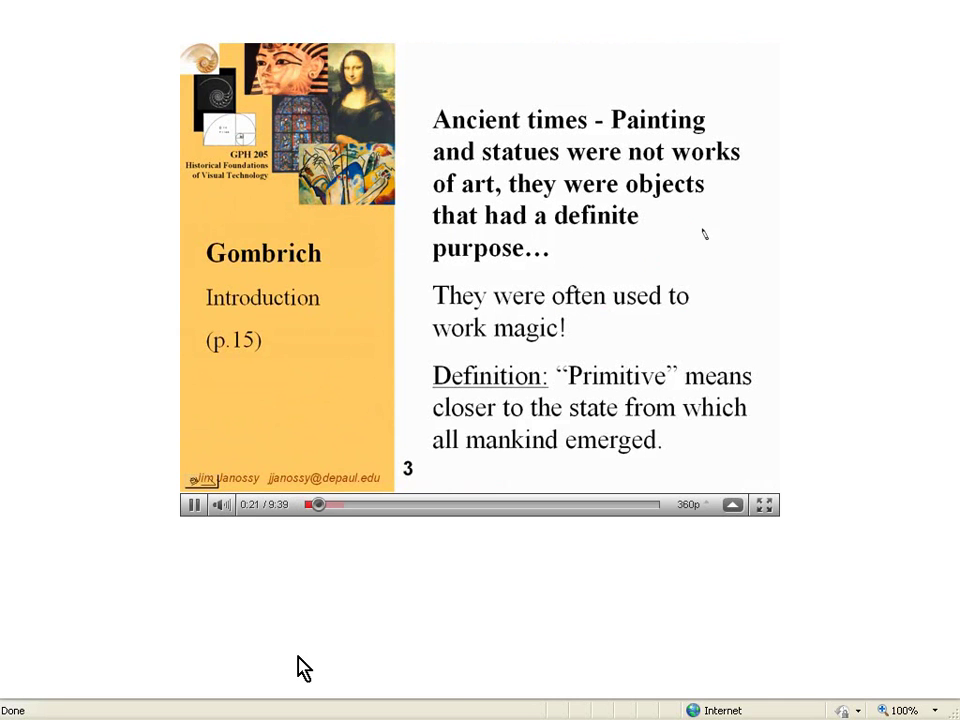
click(194, 504)
click(16, 18)
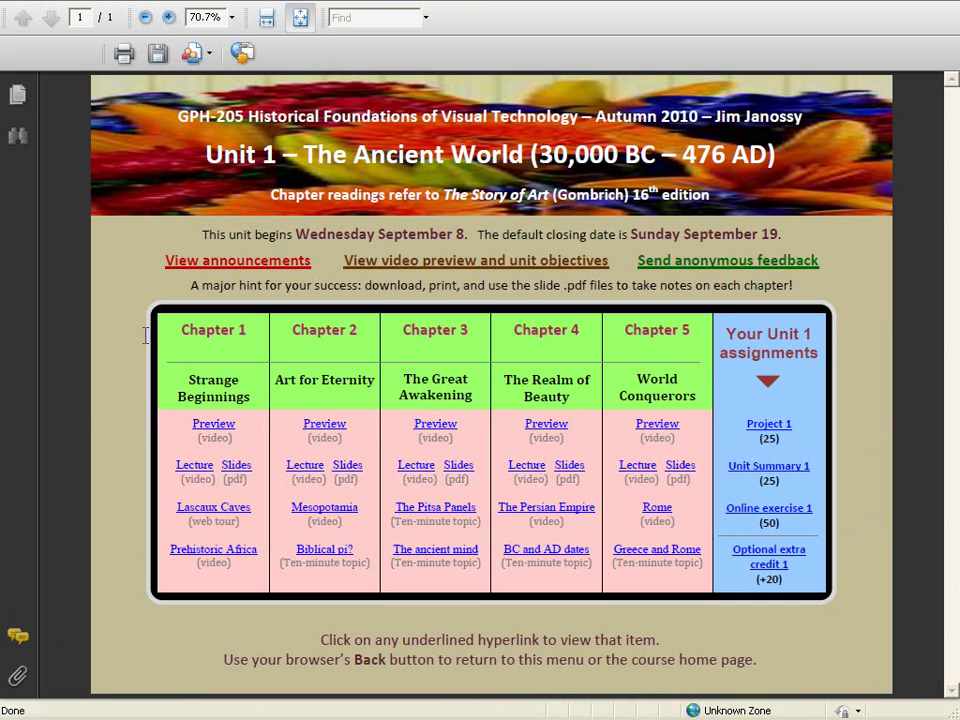
Reopen the Chapter 1 Preview page and take the browser out of full-screen mode.
click(214, 426)
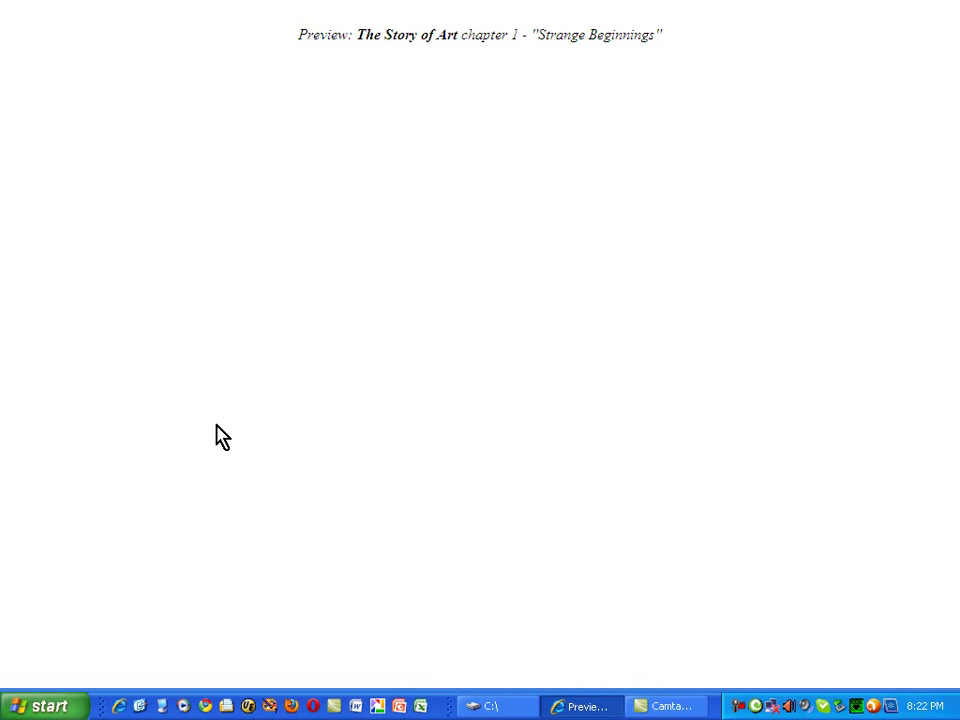
mouse_move(882, 8)
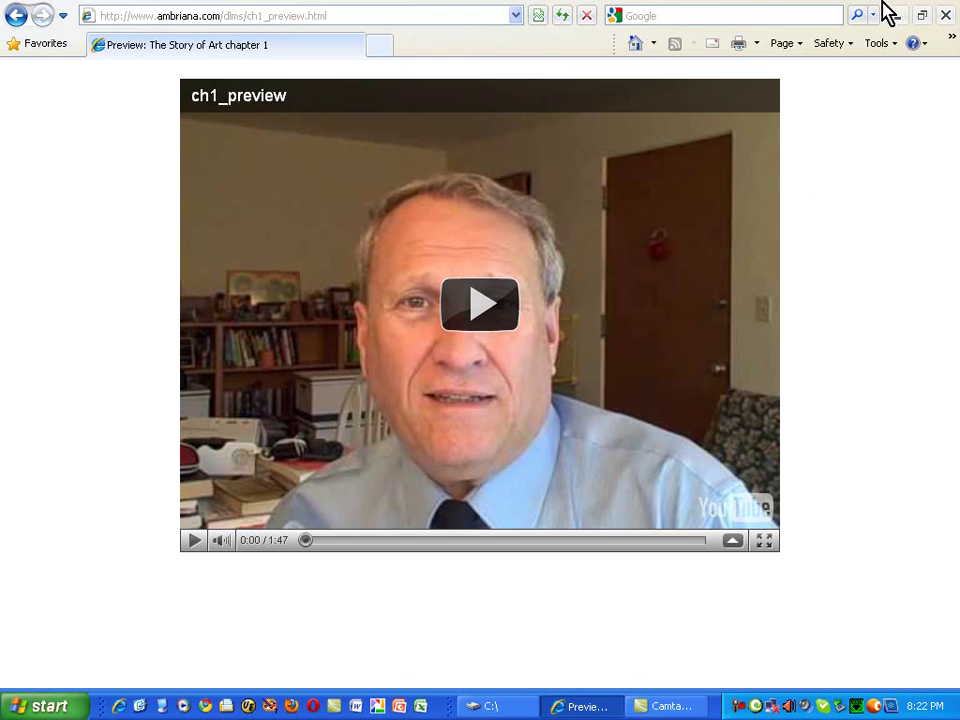
click(924, 16)
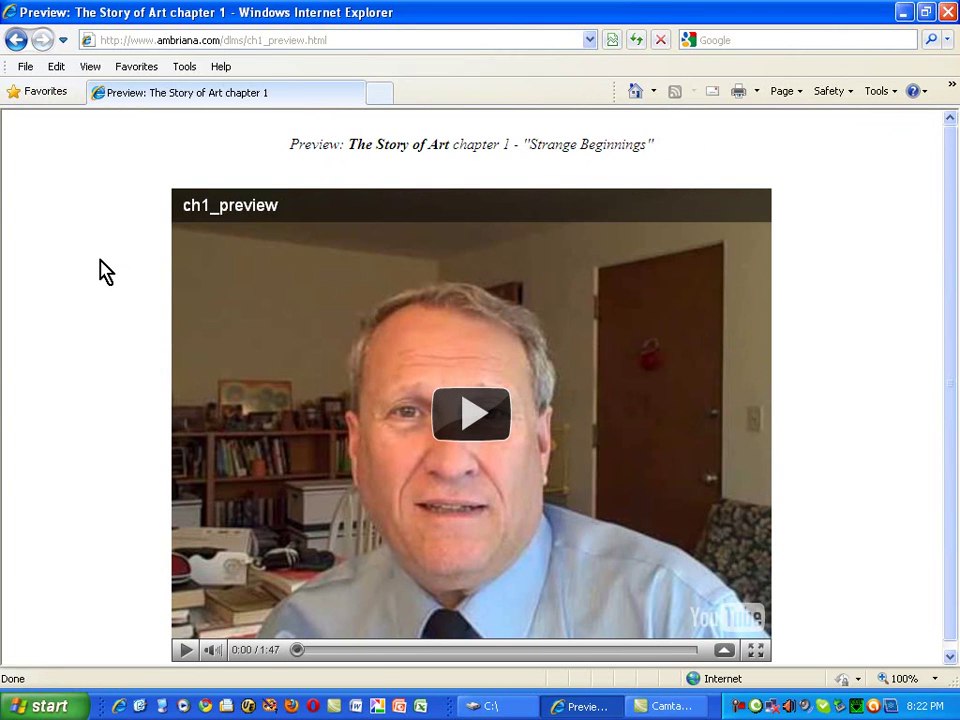
click(96, 67)
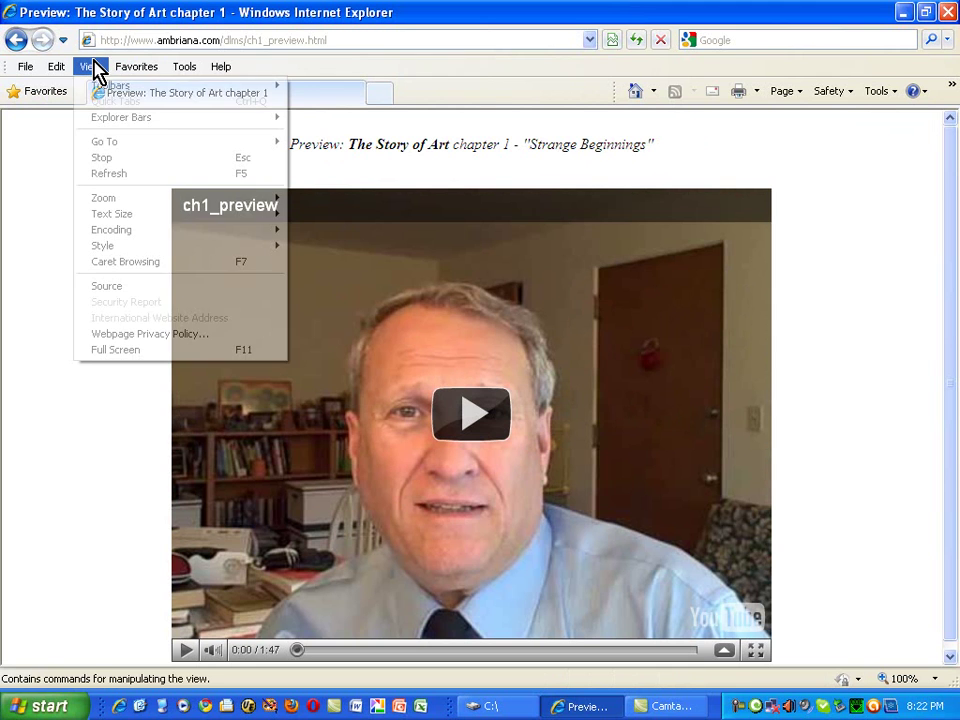
View the preview page's HTML source and select the YouTube object/embed code on line 13.
click(118, 286)
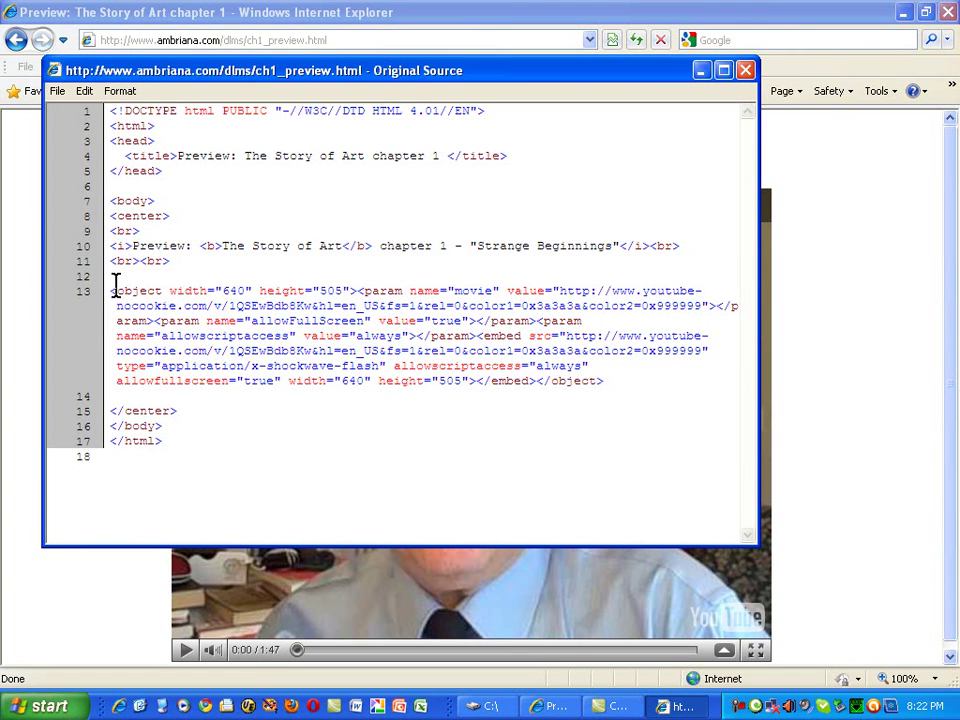
double_click(150, 290)
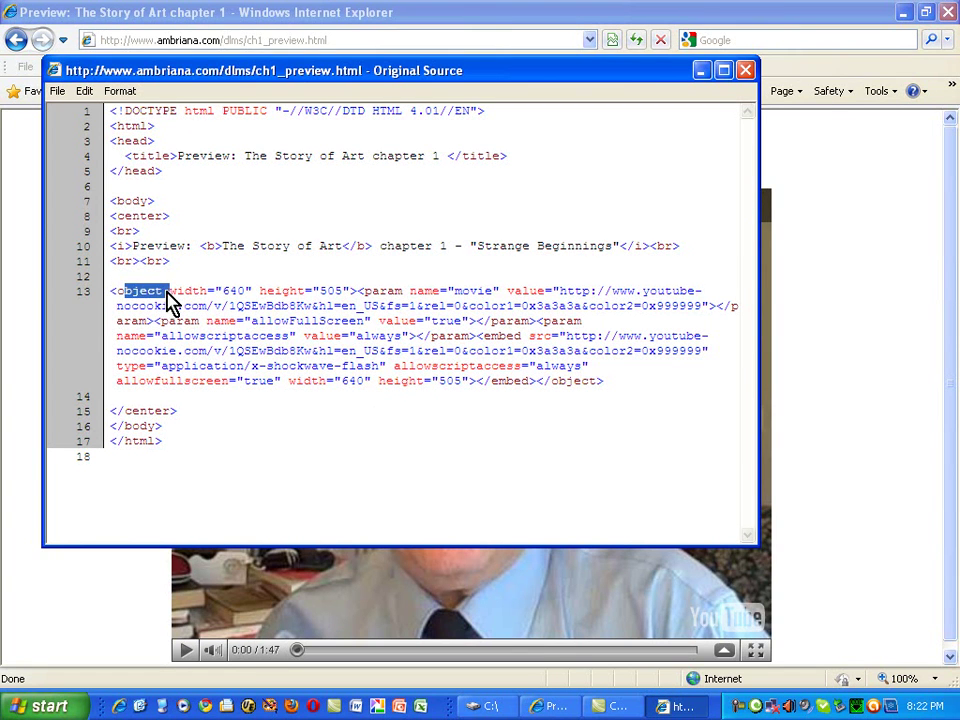
drag(604, 381, 114, 300)
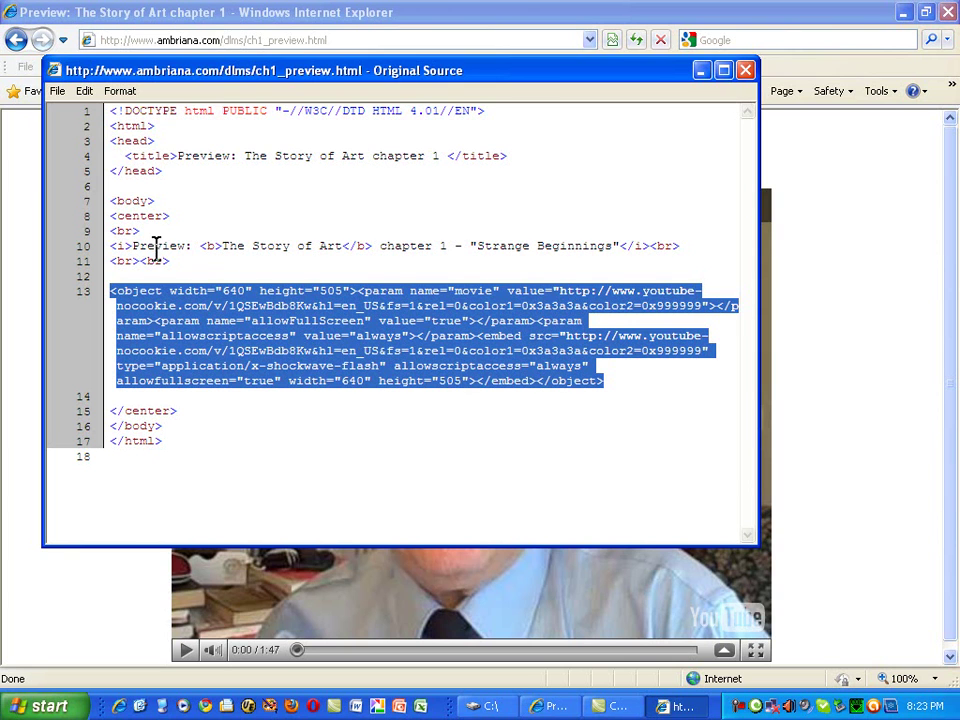
Highlight the page title, the italic heading on line 10, and the closing body/html tags.
drag(179, 160, 447, 170)
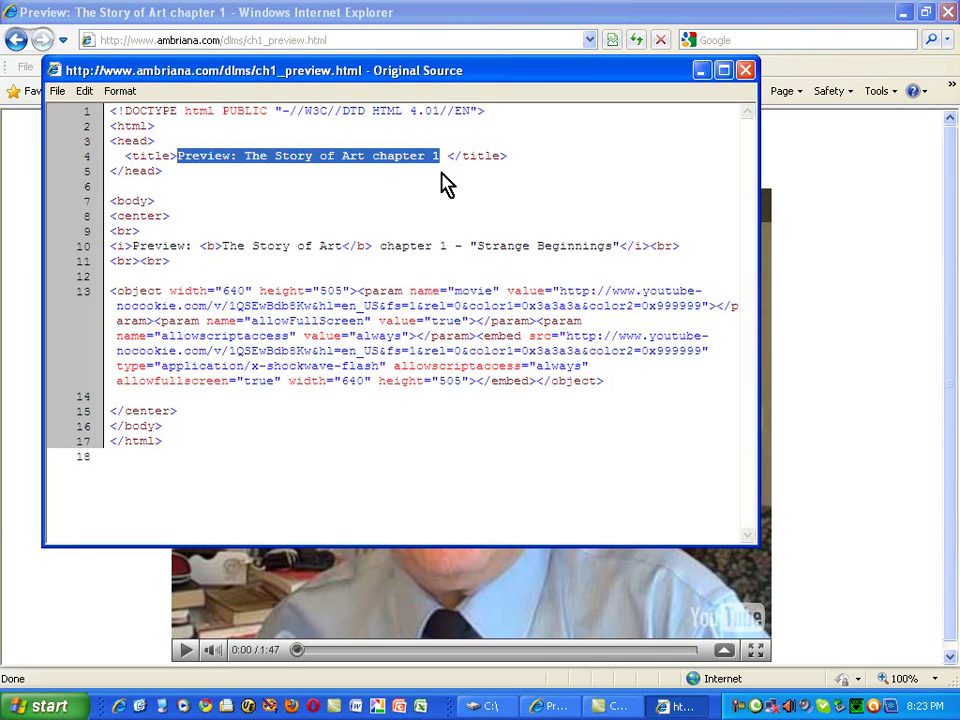
click(135, 233)
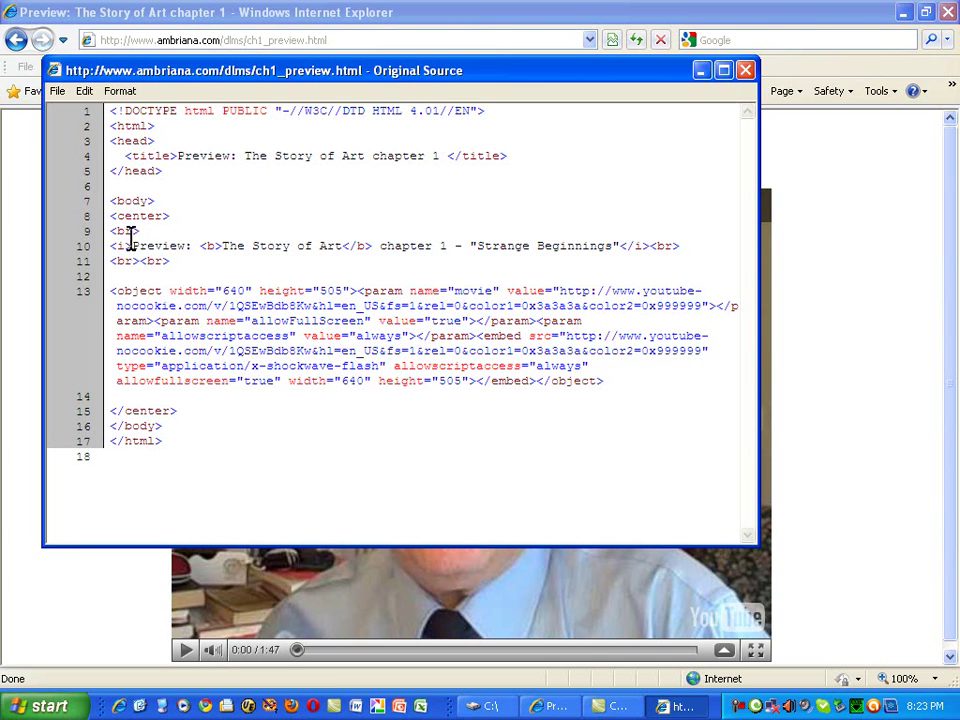
drag(132, 245, 619, 251)
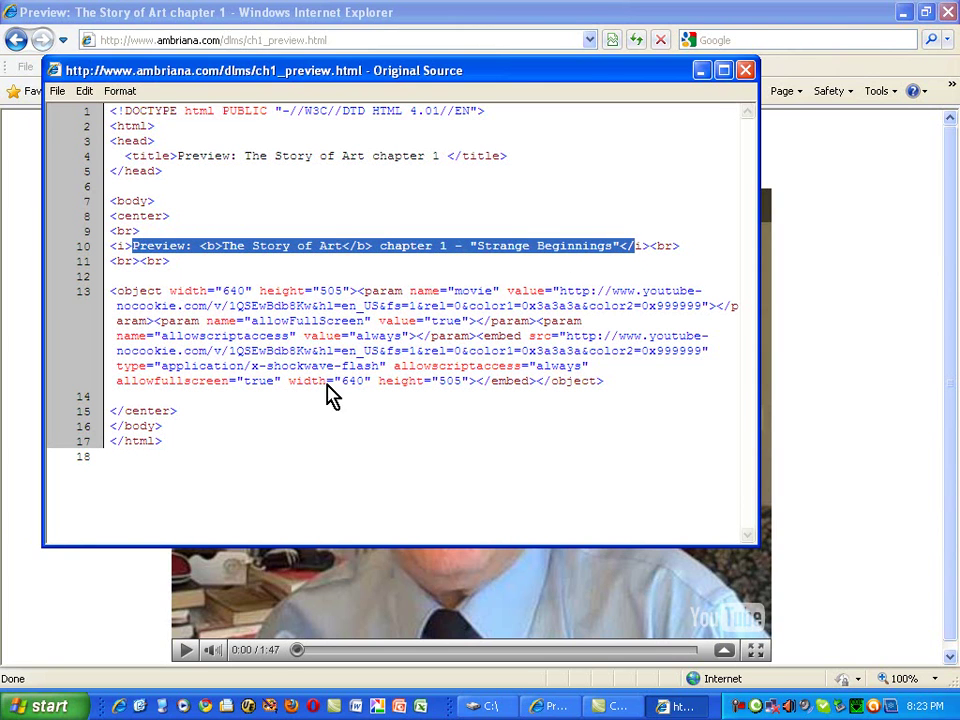
drag(184, 459, 111, 411)
click(268, 439)
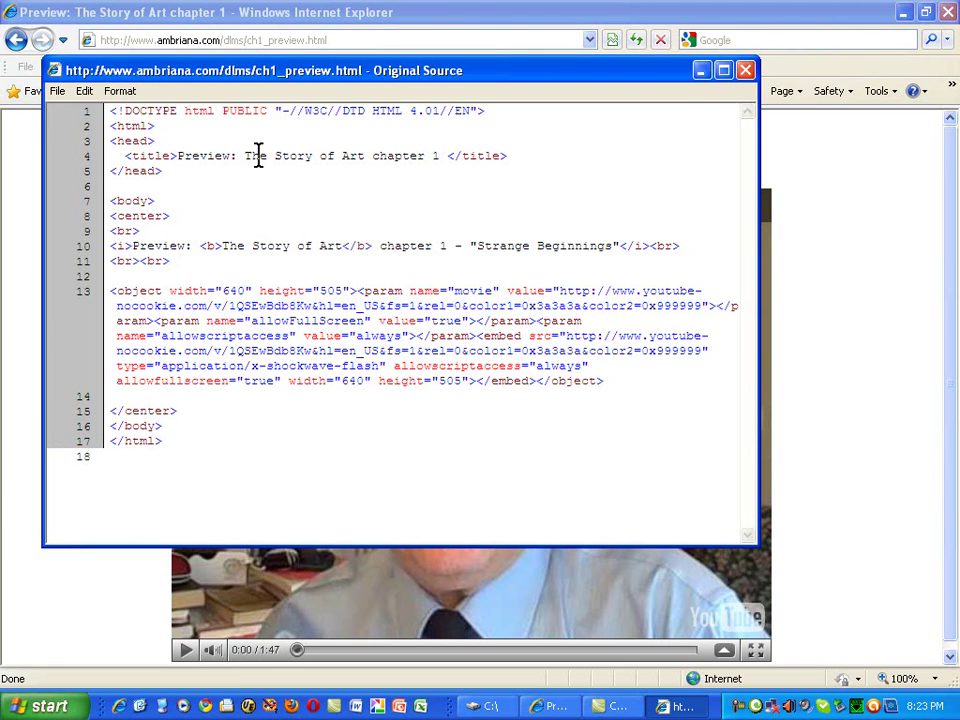
Highlight 'The Story of Art', part of the heading and the embed code, then close the source window.
drag(243, 156, 360, 167)
click(293, 240)
drag(293, 245, 432, 252)
drag(617, 372, 117, 292)
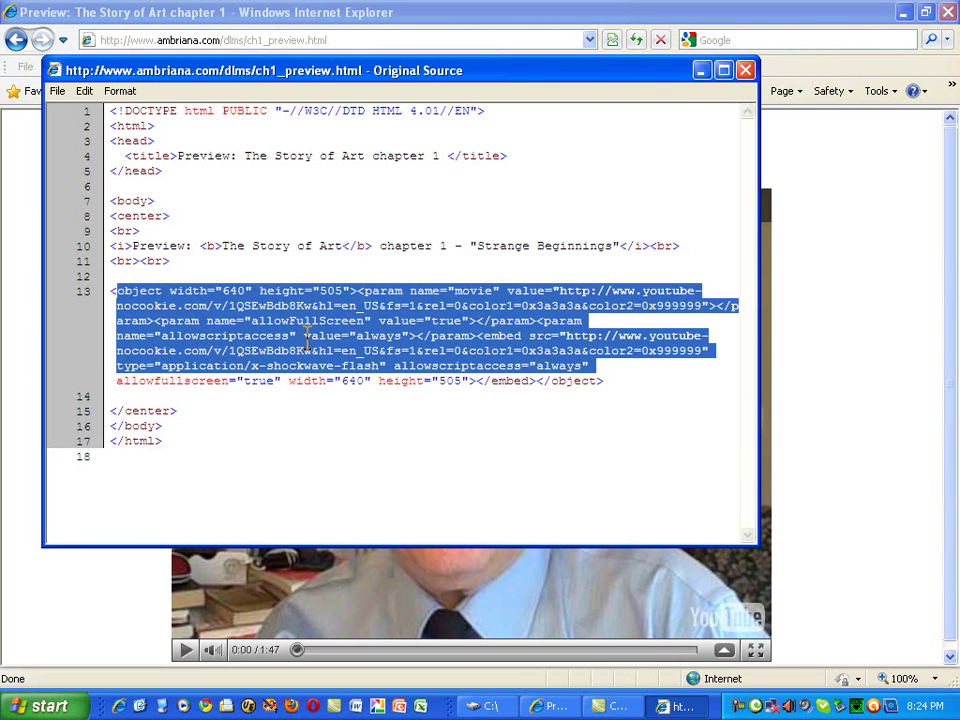
click(618, 401)
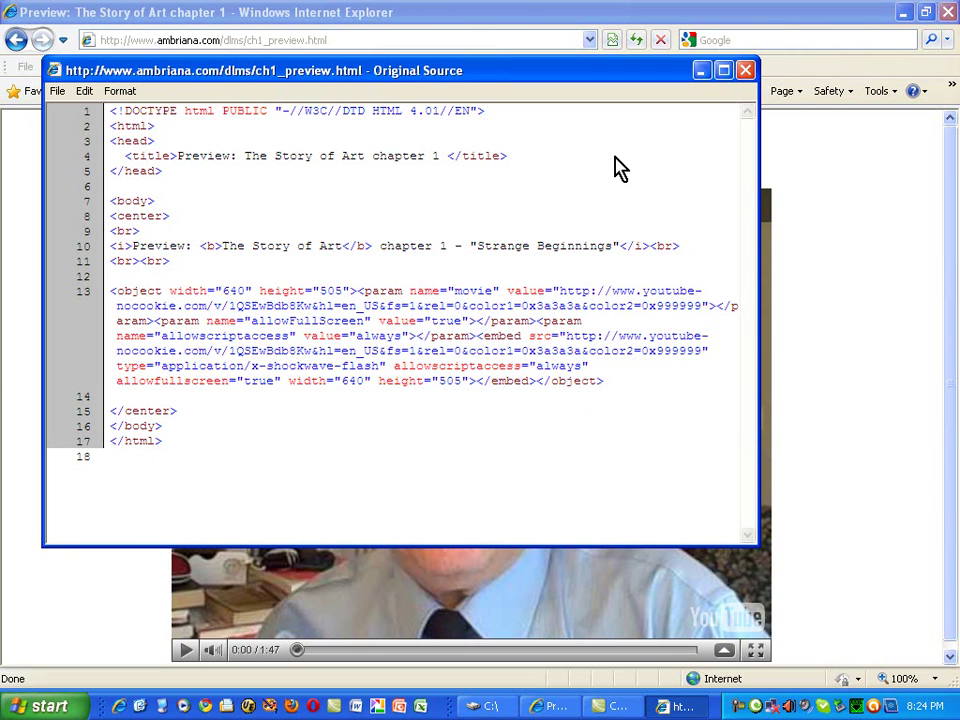
key(alt+F4)
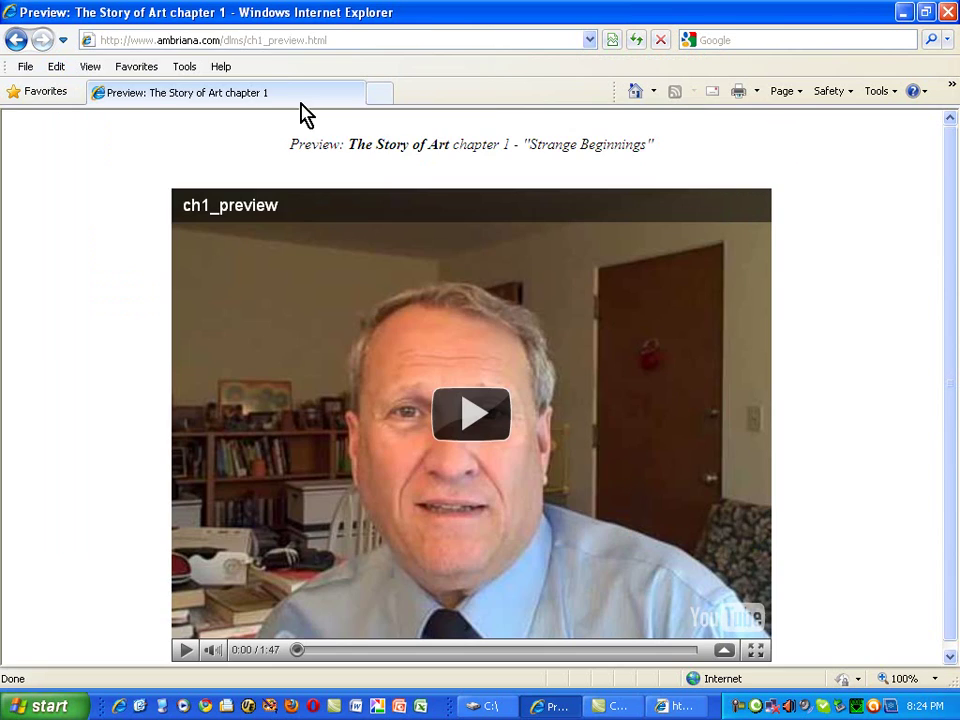
Go back toward the Unit 1 Ancient World course menu PDF.
click(16, 40)
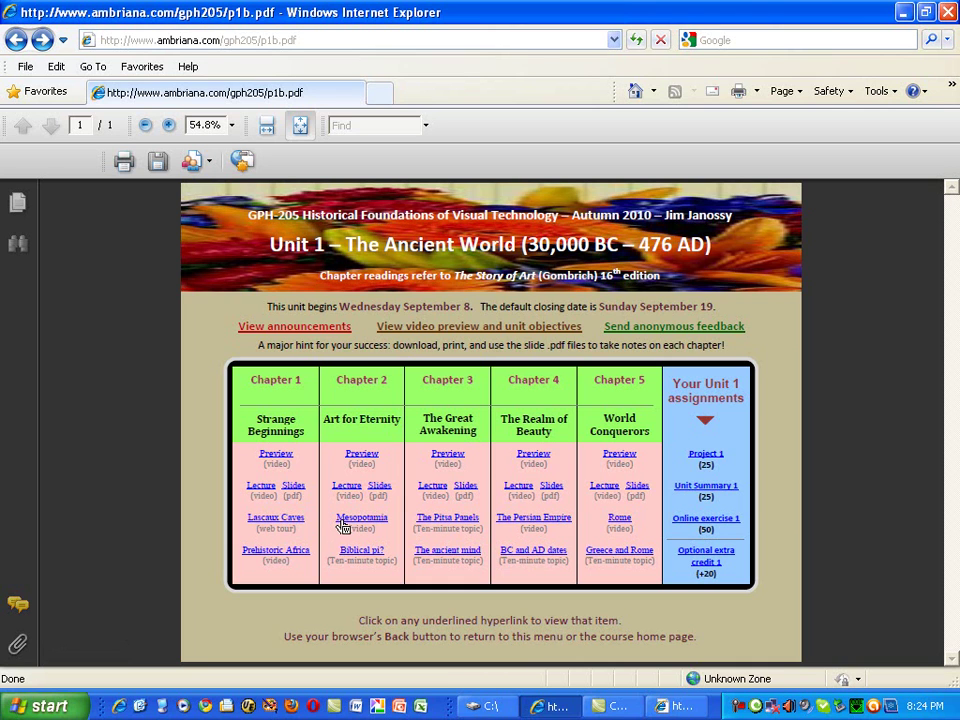
Open The Persian Empire page, scroll down to the video thumbnails, and open Part 1.
click(518, 517)
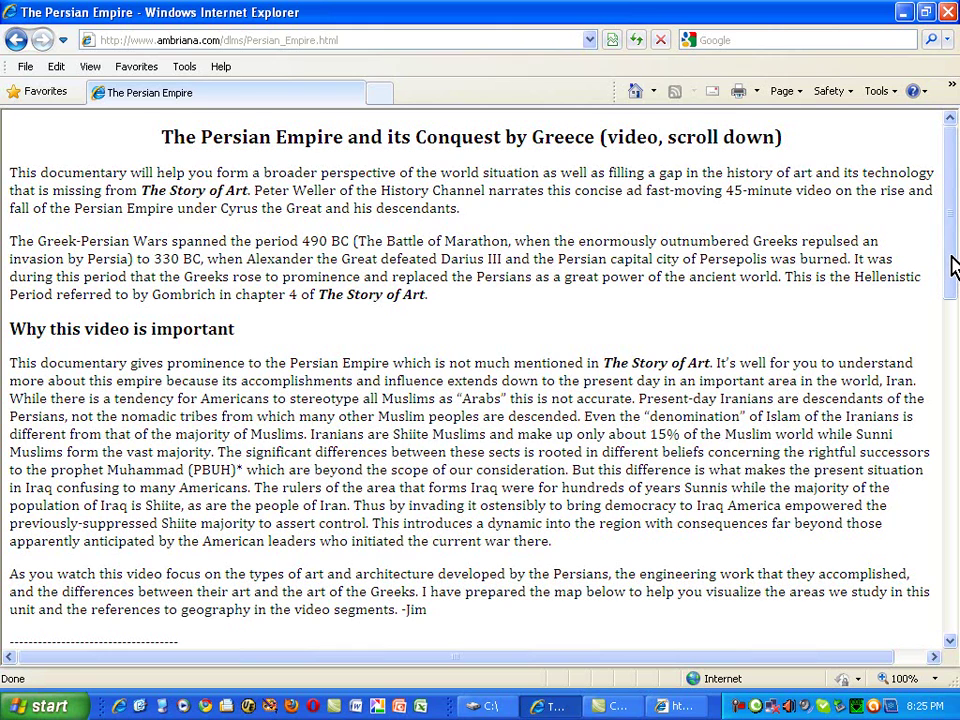
drag(952, 265, 943, 457)
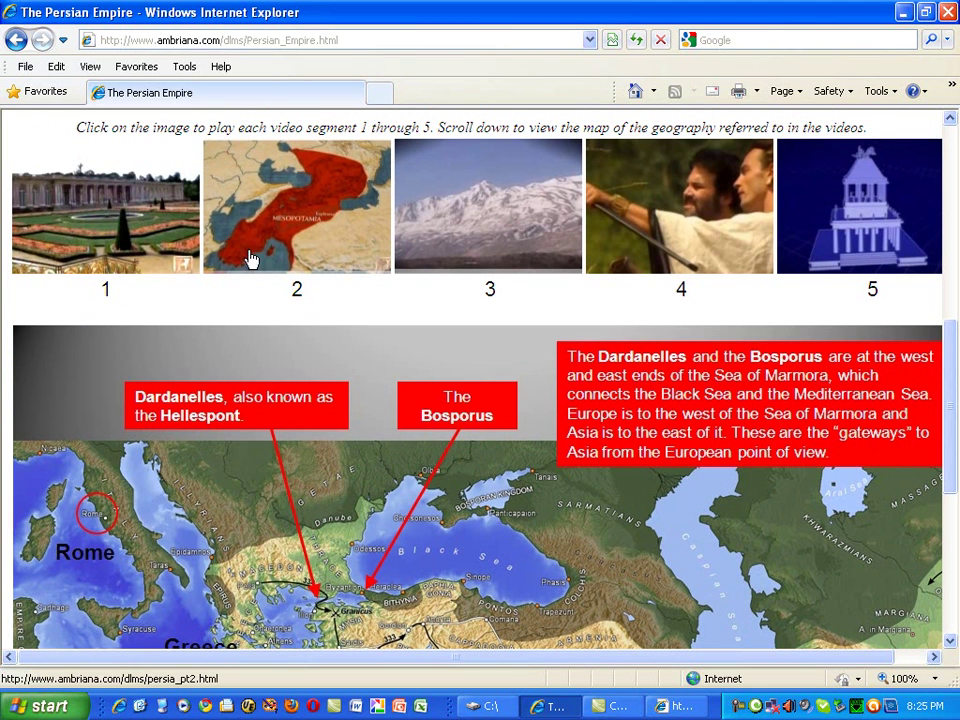
click(107, 229)
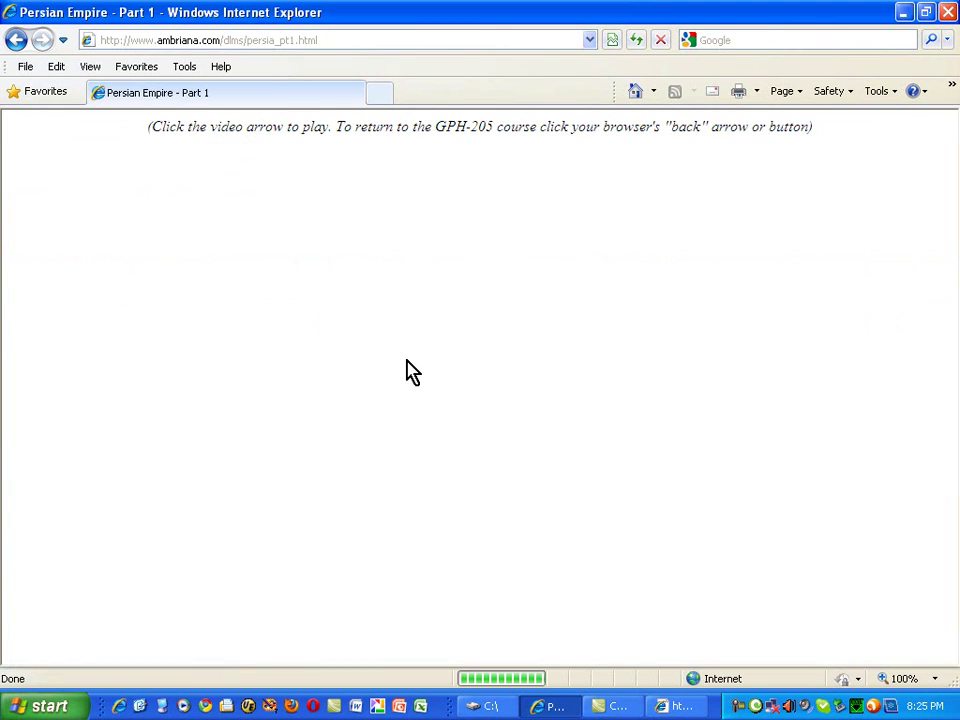
click(322, 44)
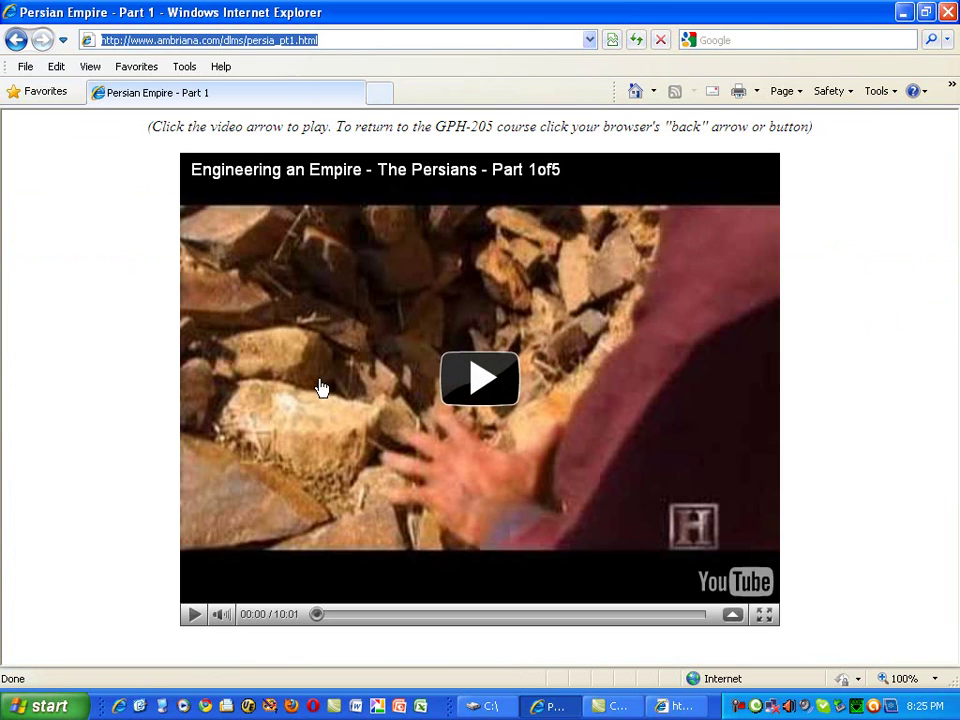
click(62, 345)
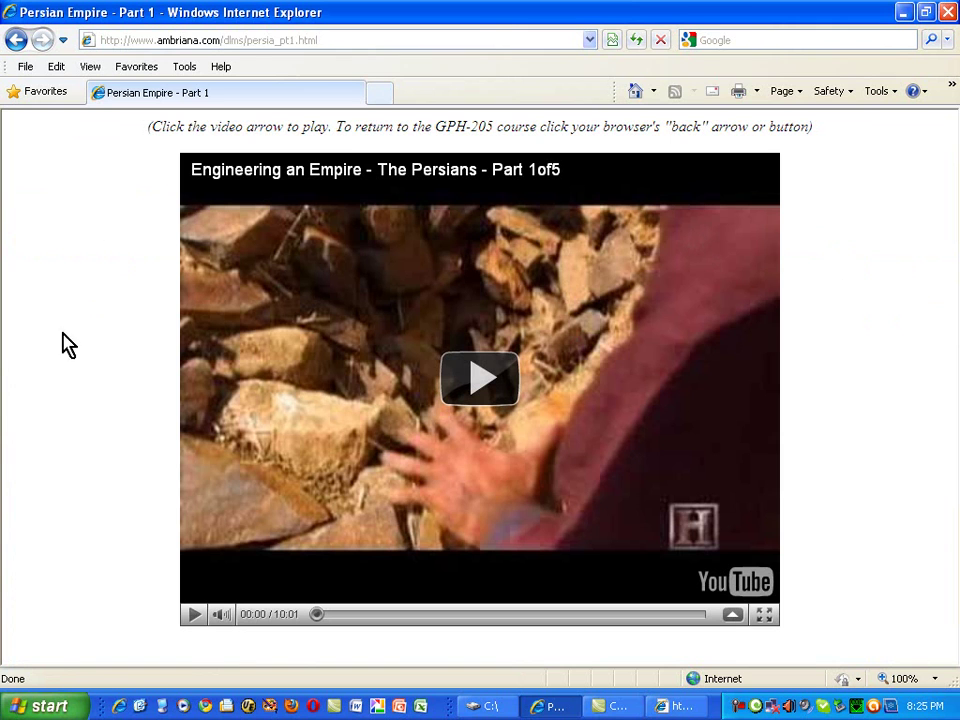
click(95, 70)
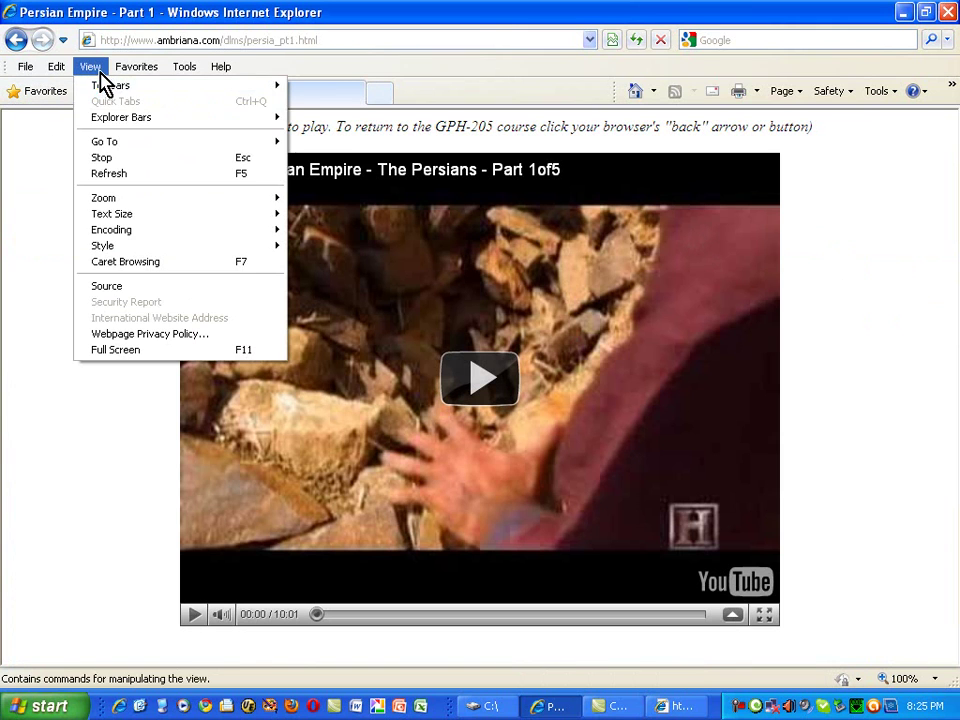
click(120, 290)
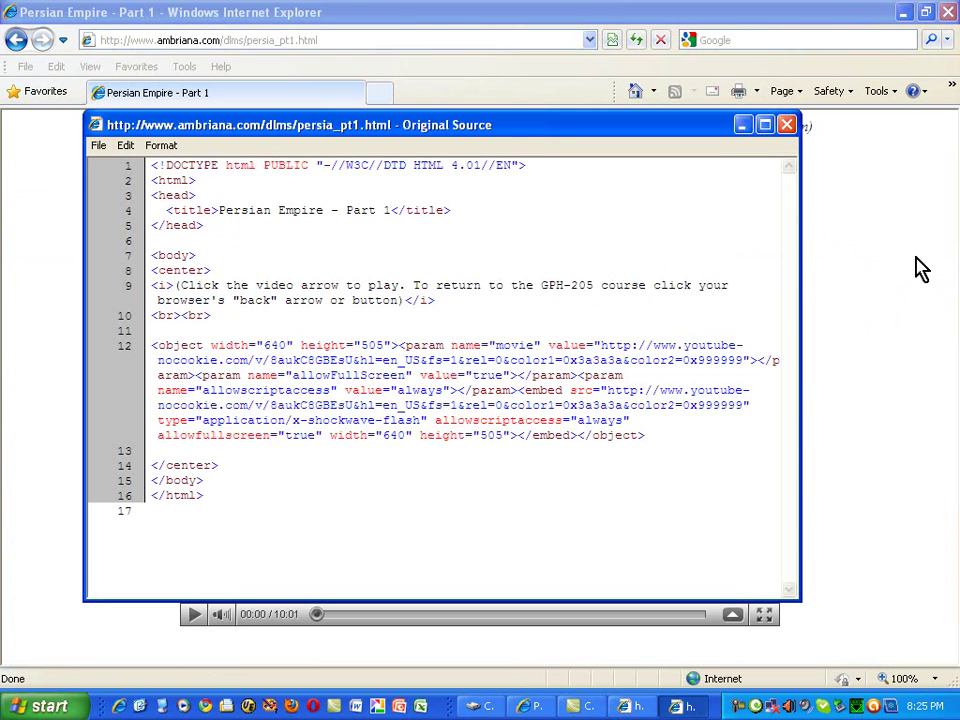
drag(672, 442, 156, 339)
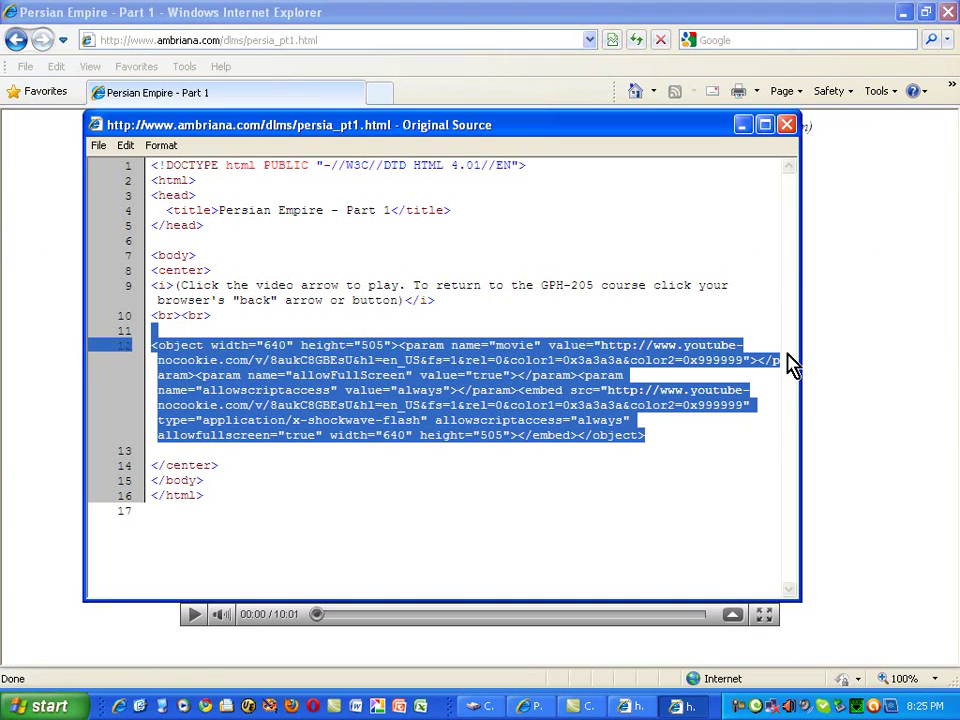
double_click(224, 210)
drag(224, 212, 380, 210)
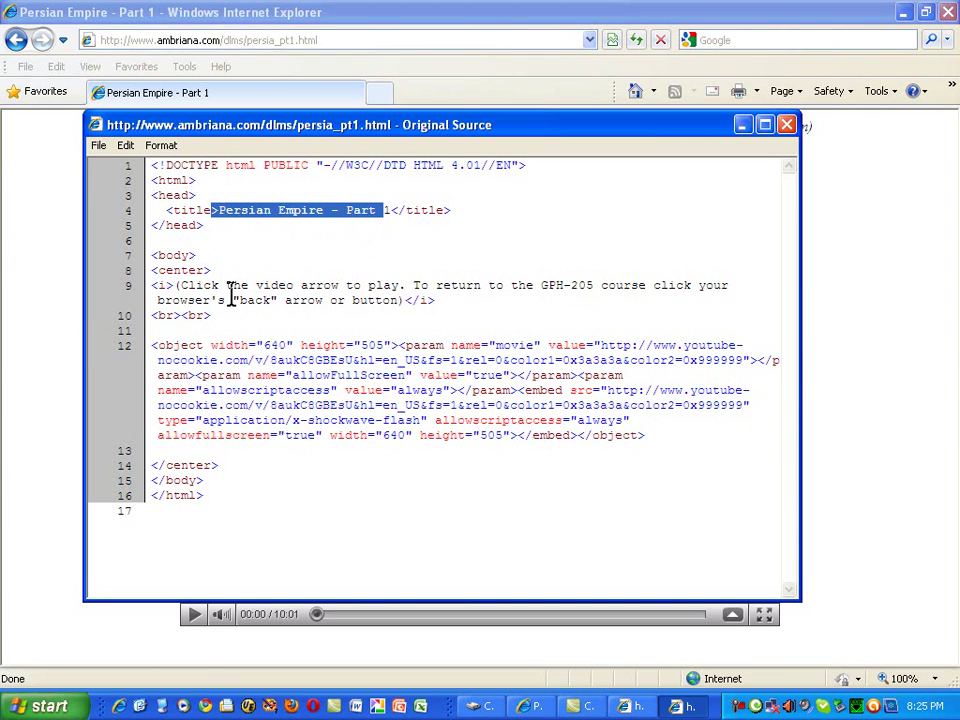
click(182, 300)
drag(180, 285, 418, 301)
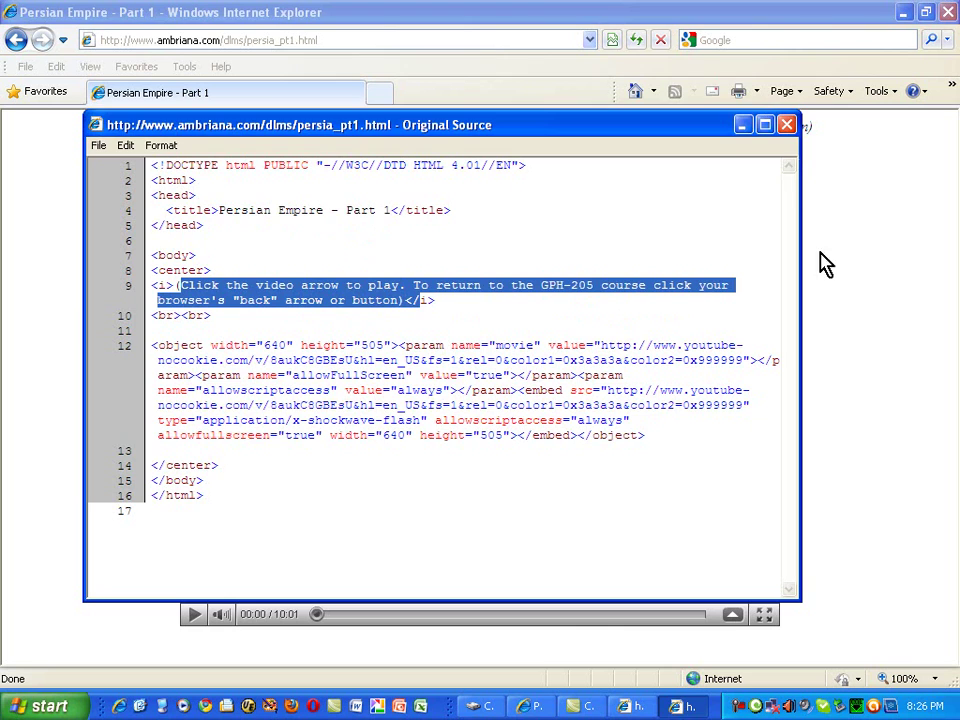
click(786, 125)
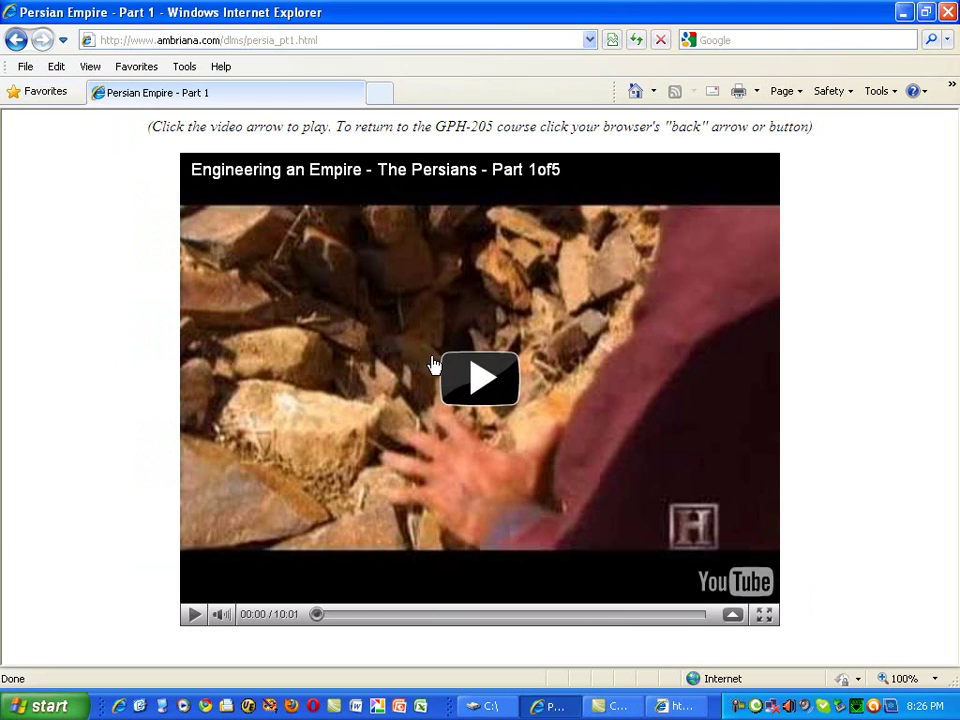
Return to The Persian Empire page, glance at Part 2, then scroll through the map and thumbnails.
click(16, 40)
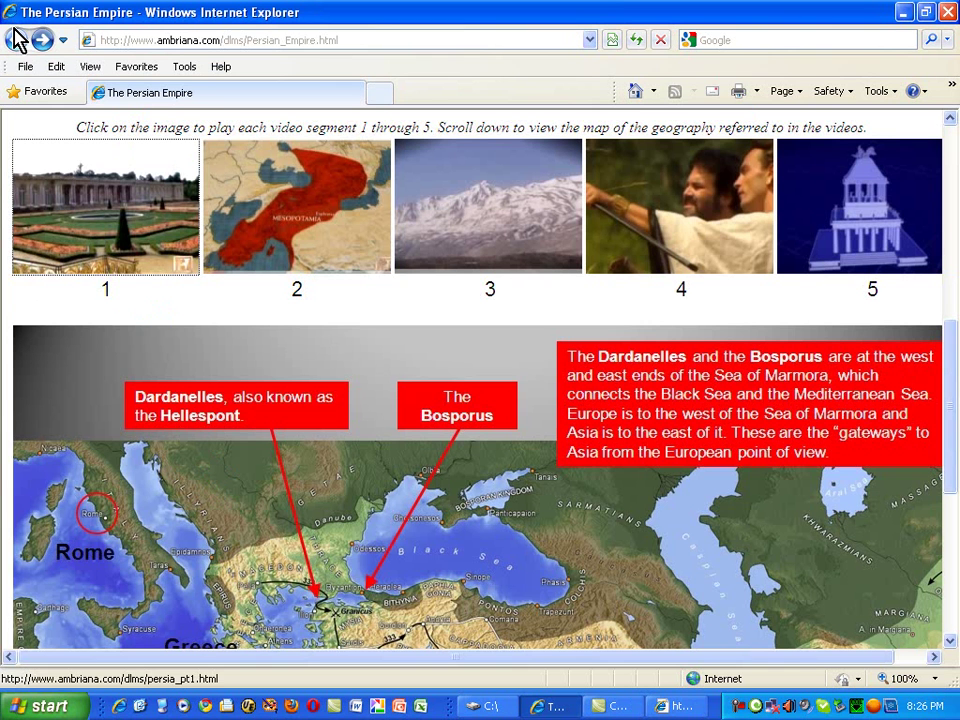
click(328, 210)
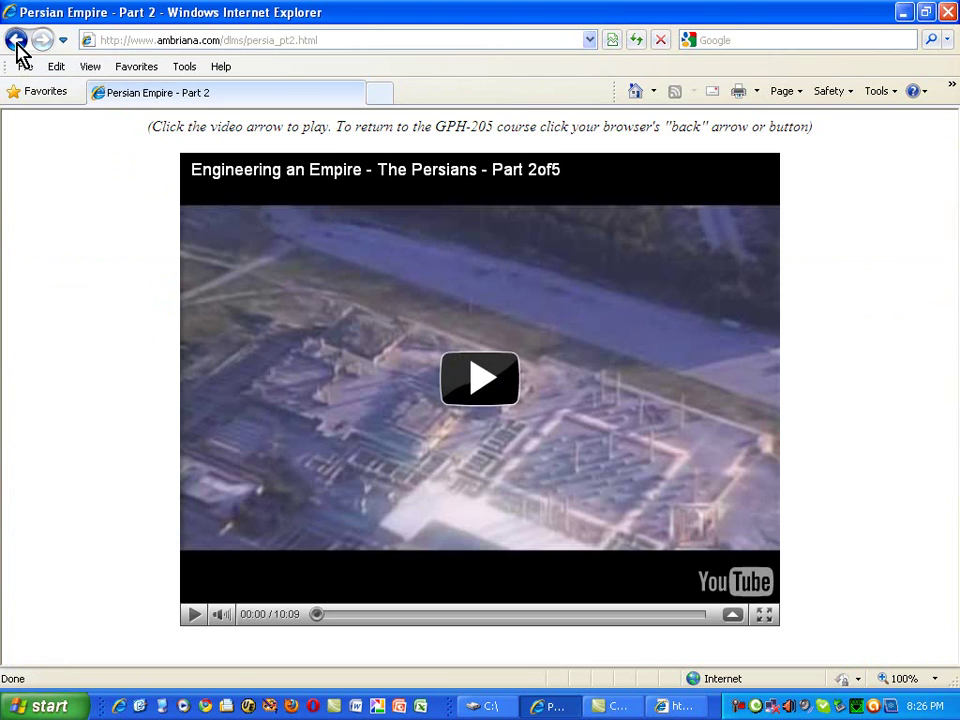
click(16, 40)
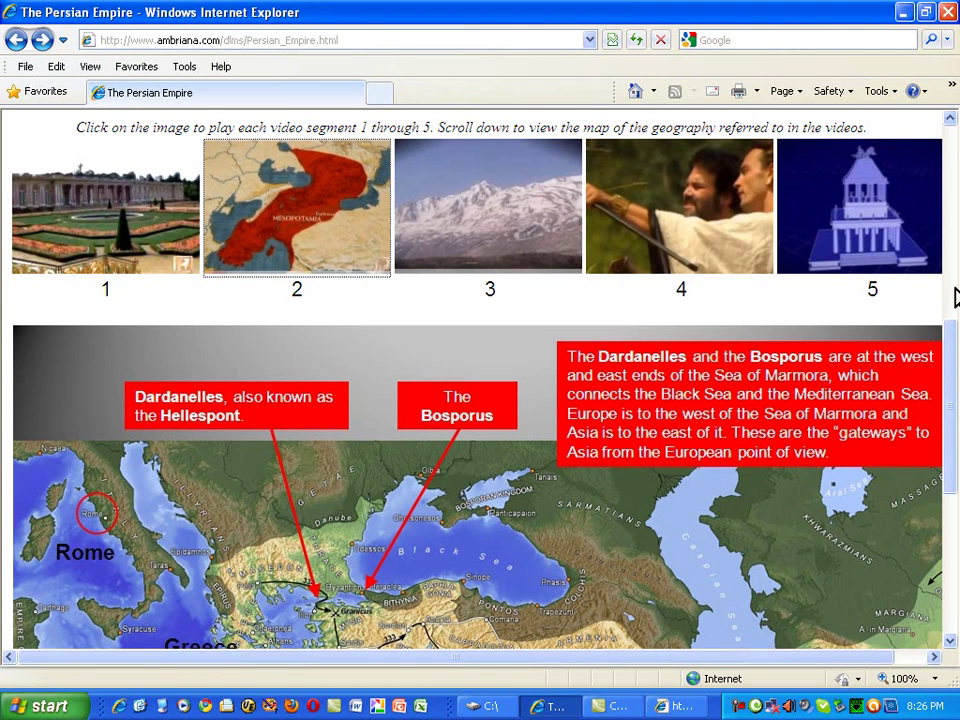
scroll(953, 310, up, 4)
mouse_move(955, 235)
mouse_down()
mouse_move(955, 480)
mouse_move(955, 471)
mouse_up()
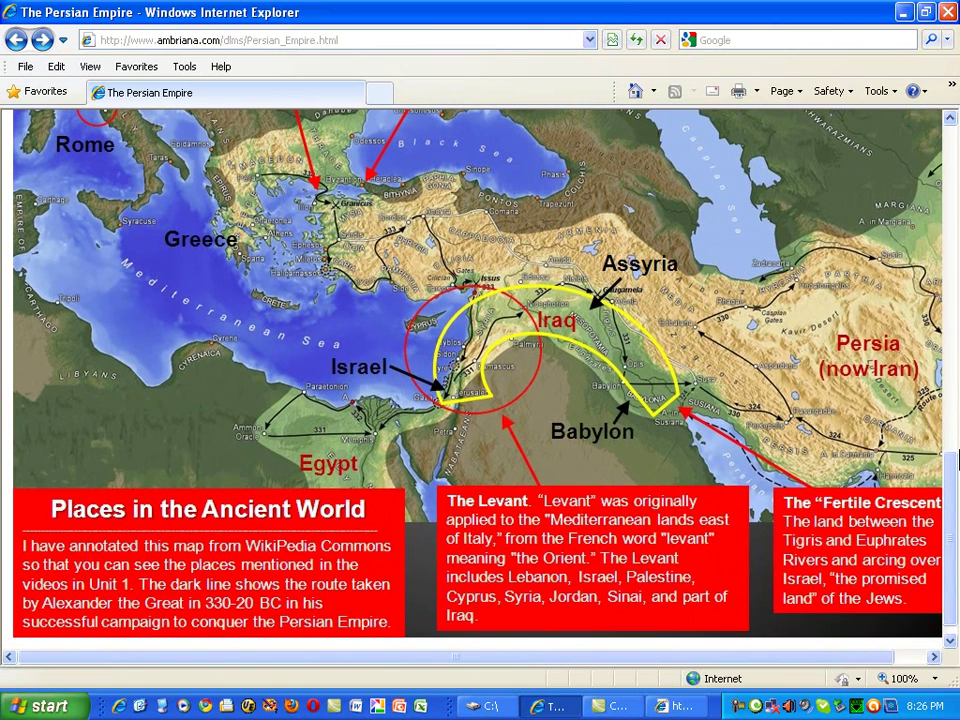
drag(953, 467, 954, 332)
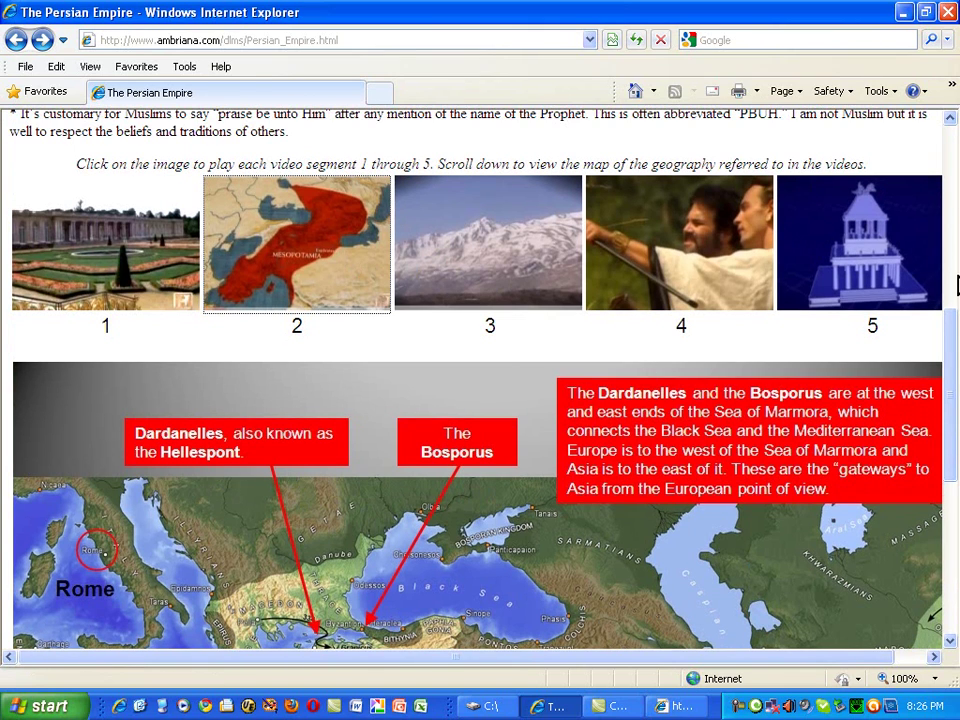
drag(954, 328, 942, 130)
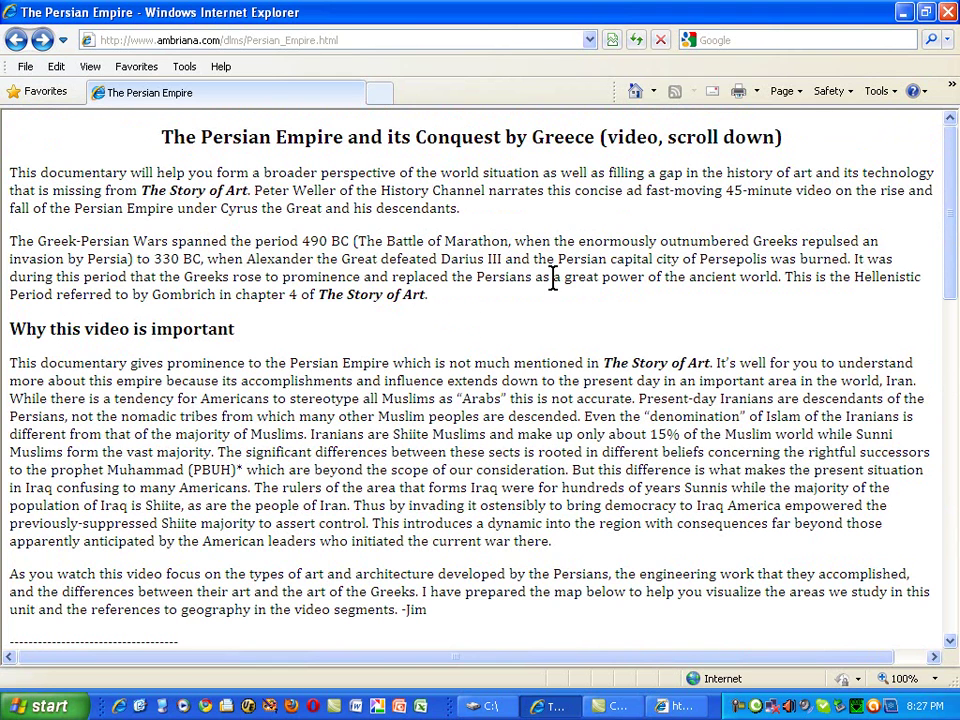
Return to the course menu PDF, briefly revisit the Chapter 1 preview, then switch to full screen with F11.
click(17, 40)
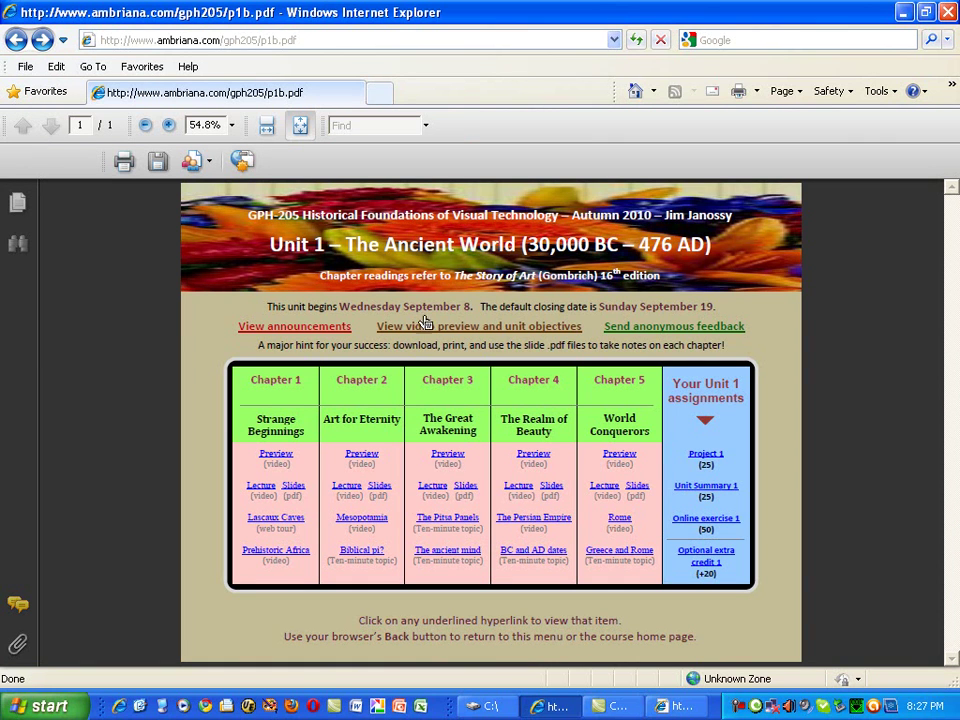
click(276, 455)
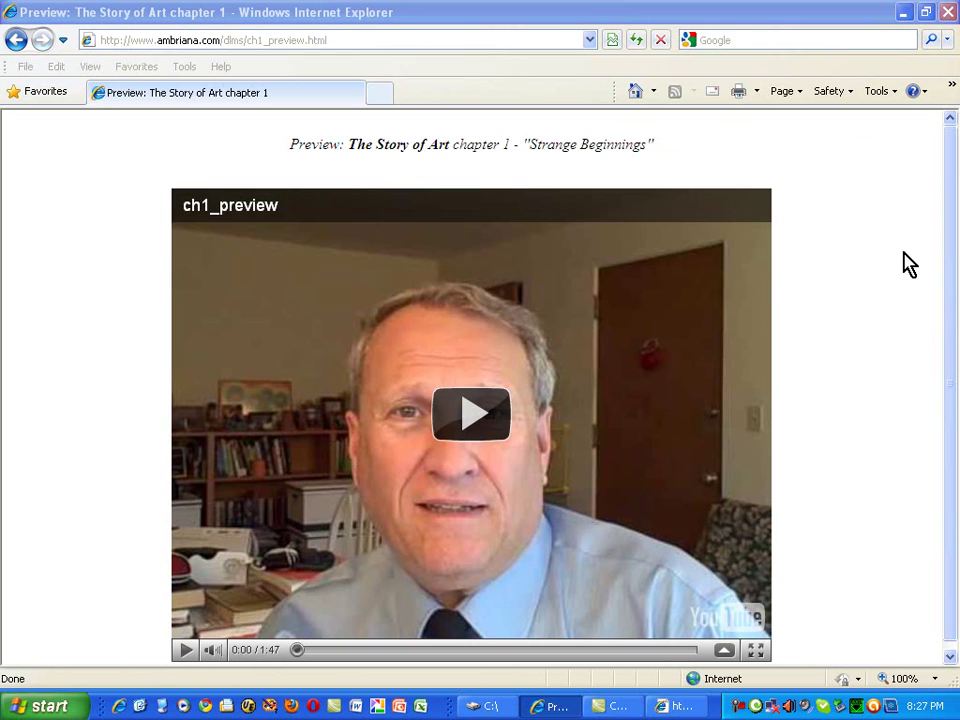
click(14, 42)
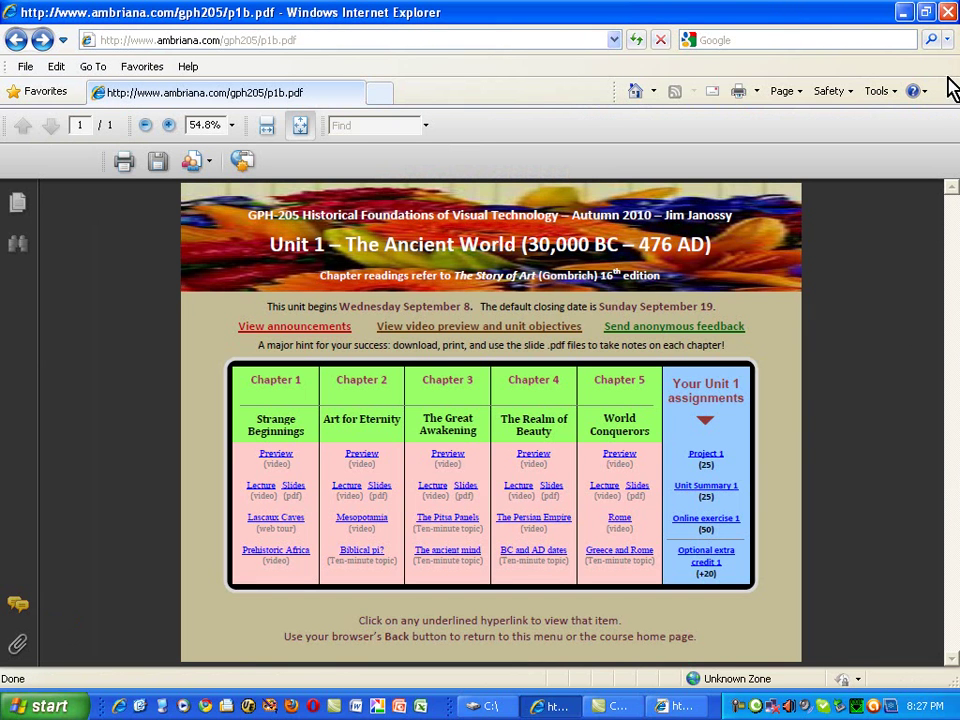
key(F11)
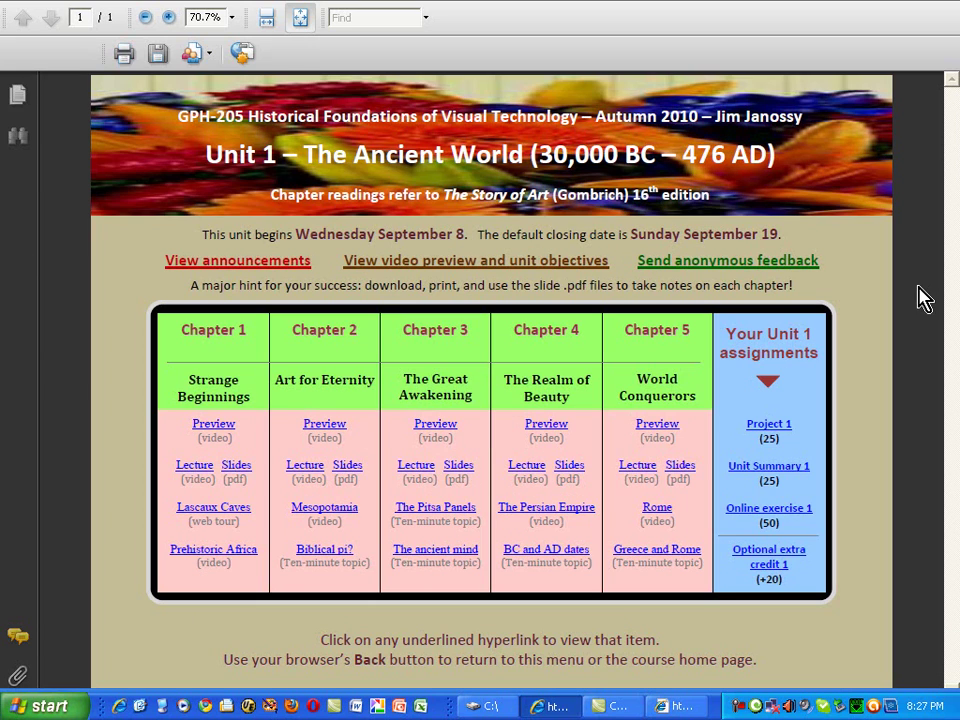